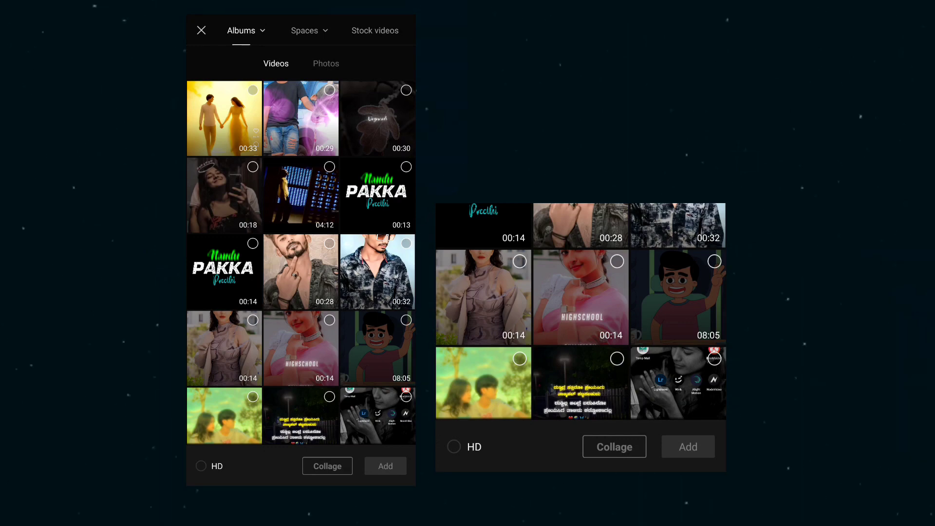
Import the 28-second portrait video into a new project
left_click(330, 243)
left_click(386, 466)
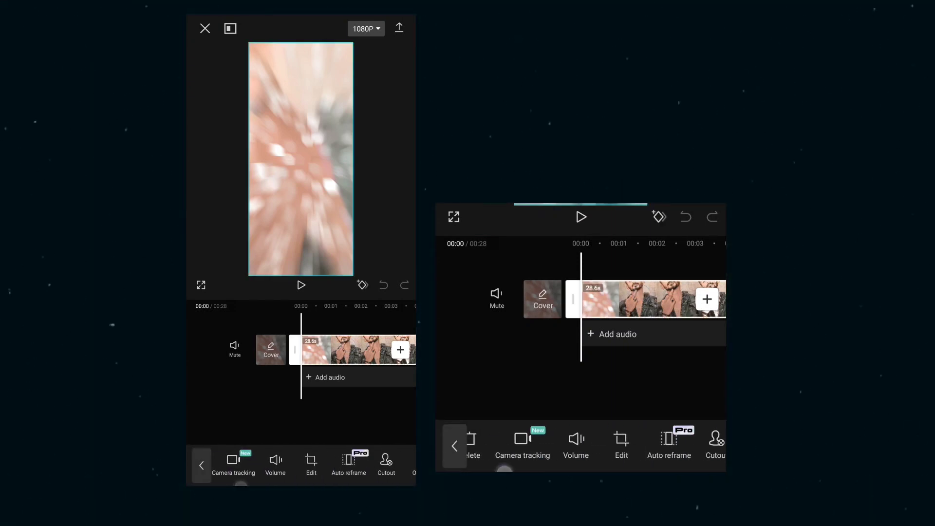
left_click(304, 467)
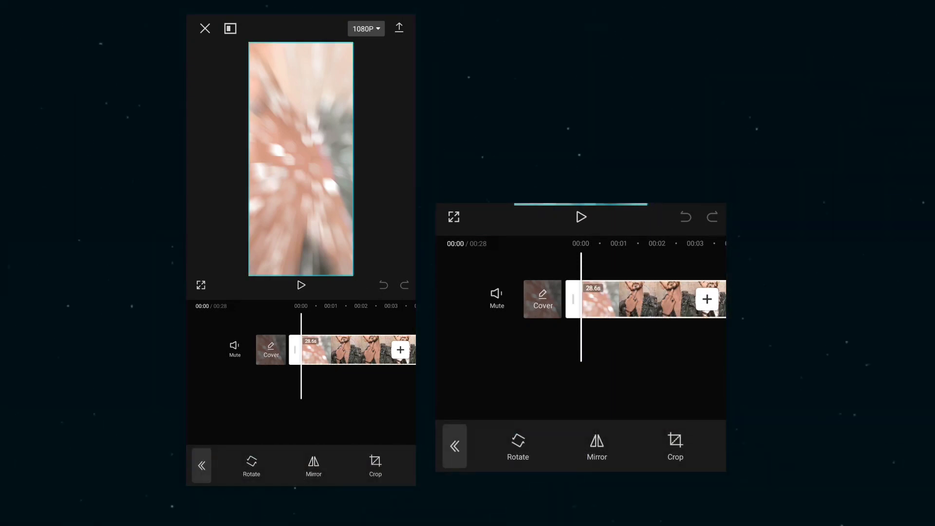
left_click(327, 407)
Mute the clip by setting its volume to 0
left_click(360, 349)
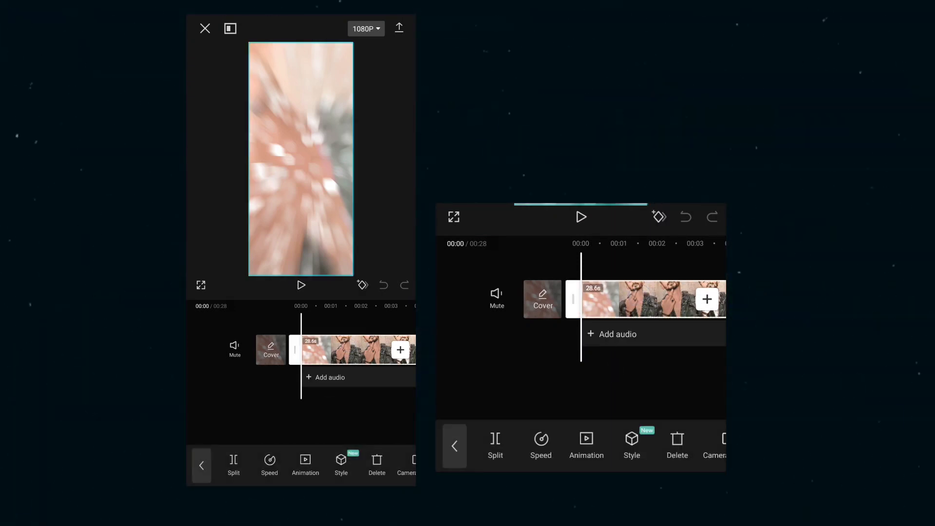
left_click_drag(350, 479, 218, 479)
left_click(326, 463)
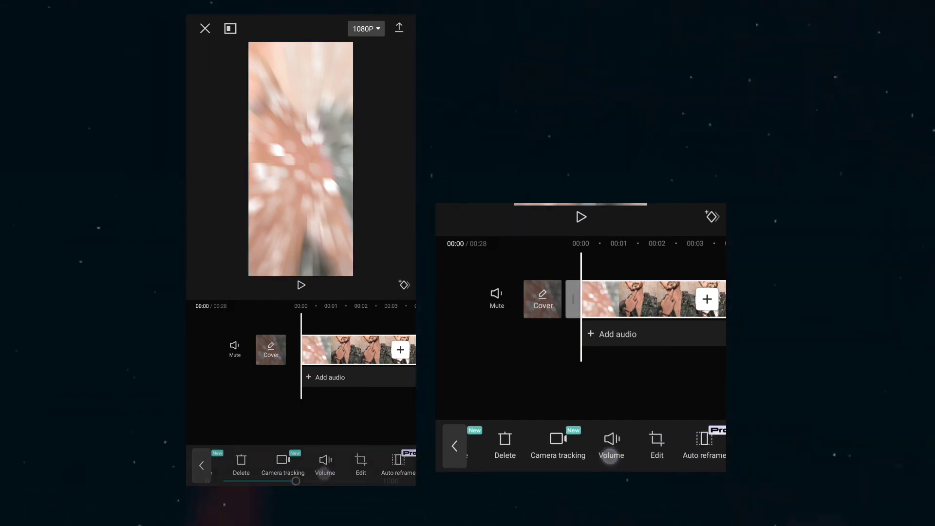
left_click_drag(294, 426, 223, 426)
left_click(401, 474)
left_click(372, 390)
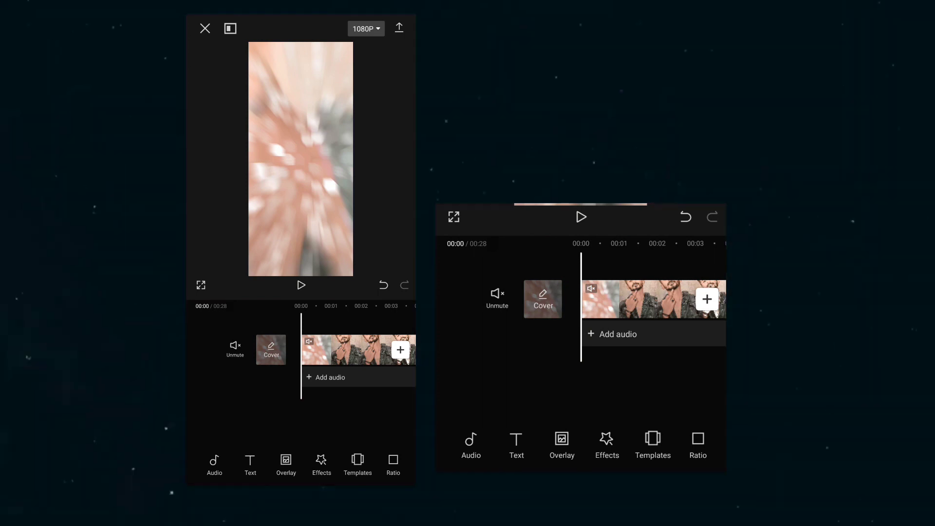
Add the device song 'Yaare Nee Devateya - Ambari | Kannada Song.mp3' under the video
left_click(215, 460)
left_click(235, 463)
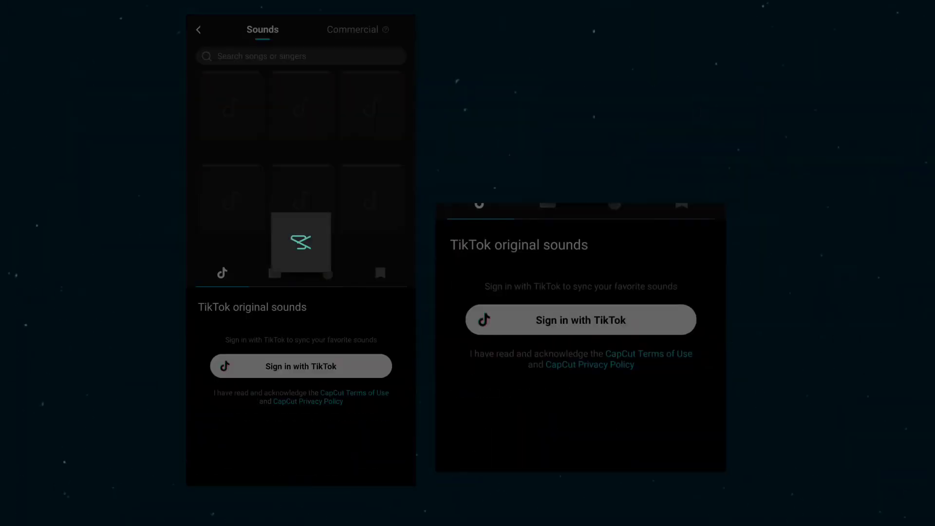
left_click(275, 288)
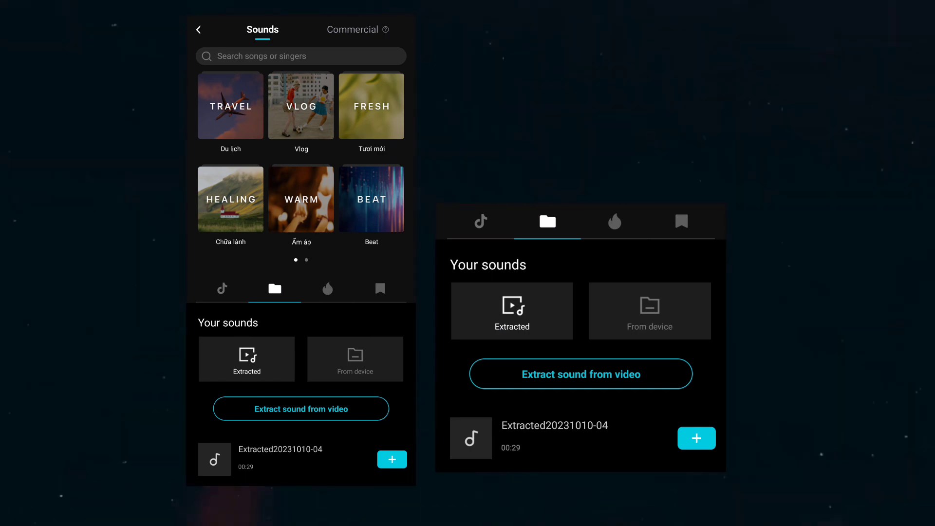
left_click(355, 359)
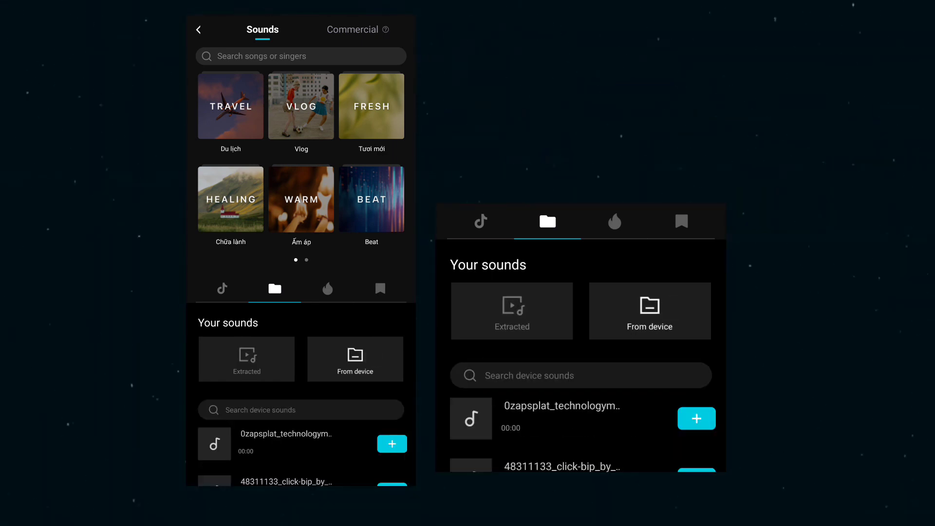
scroll(310, 356, "down", 10)
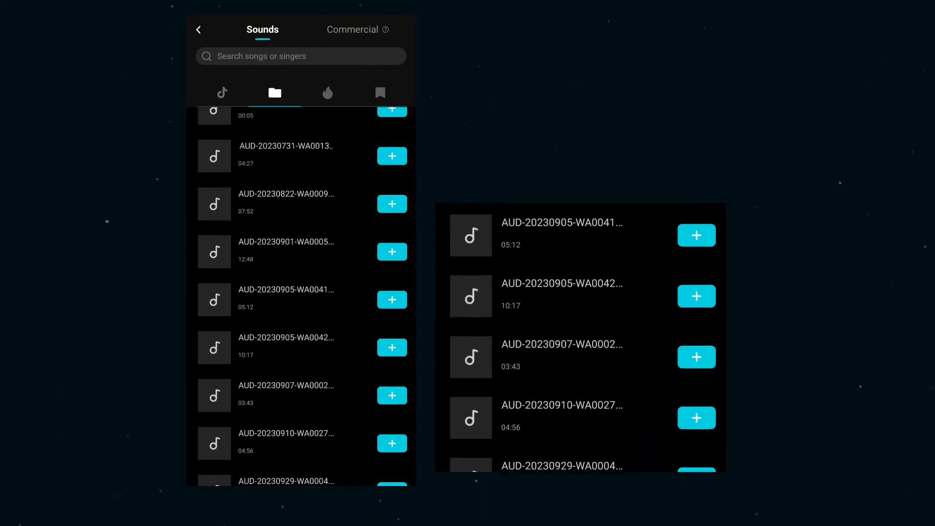
scroll(349, 294, "down", 10)
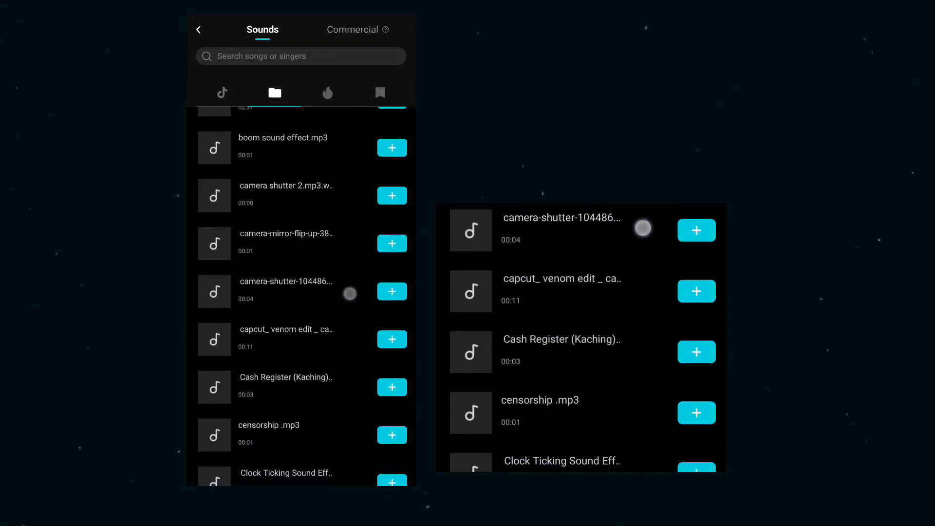
scroll(350, 293, "down", 15)
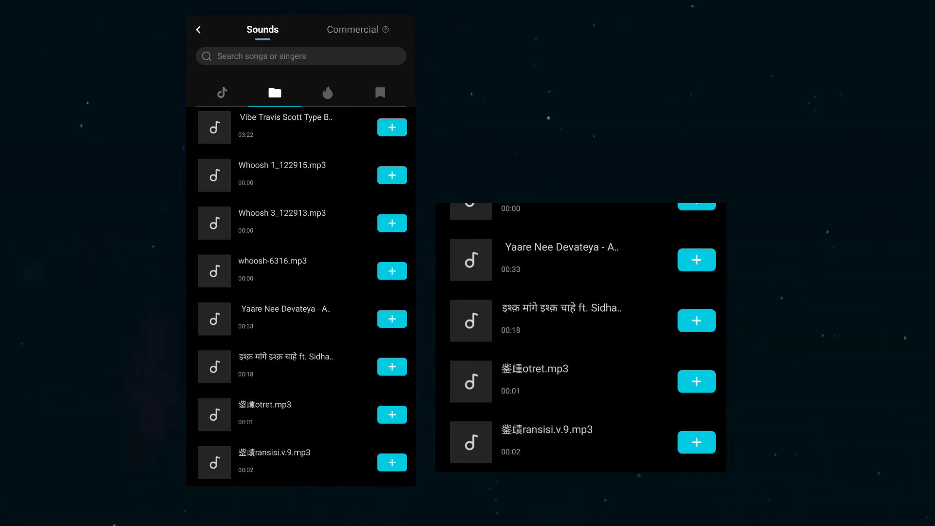
left_click(320, 316)
left_click(392, 318)
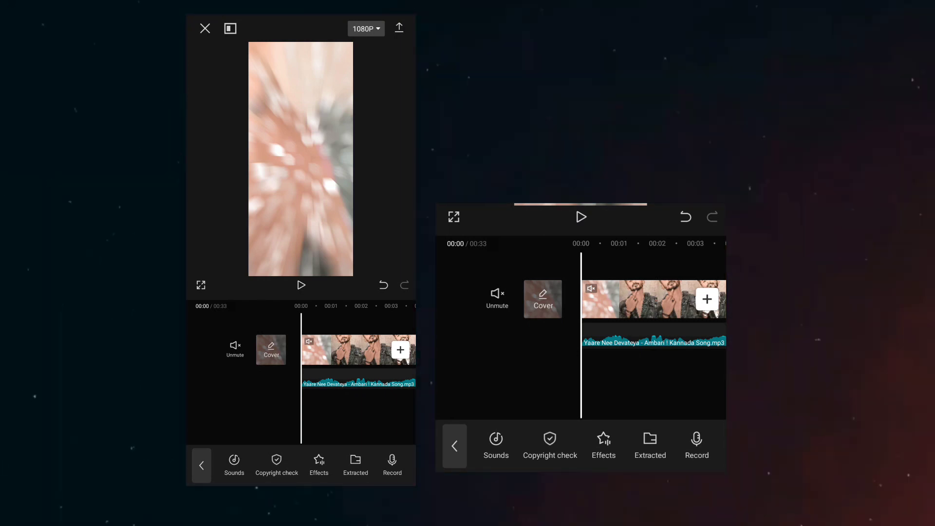
left_click_drag(622, 361, 591, 349)
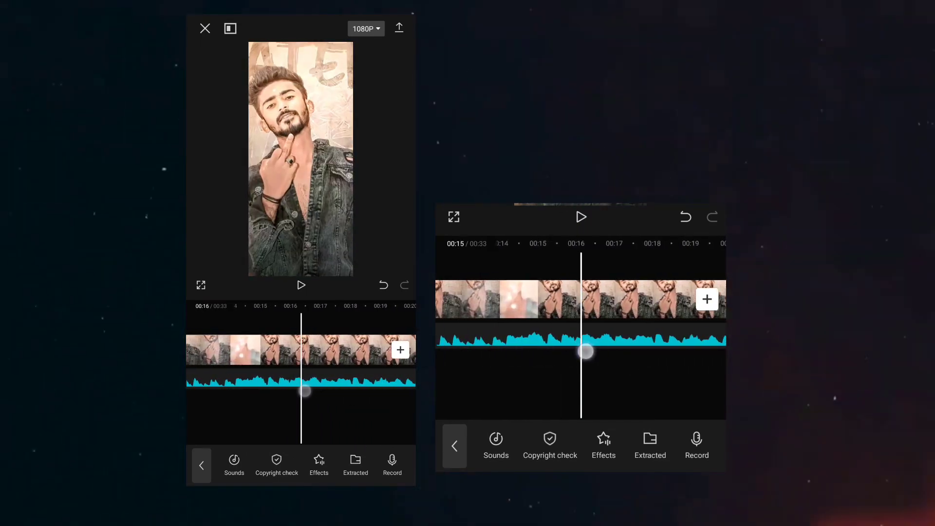
left_click_drag(591, 349, 584, 349)
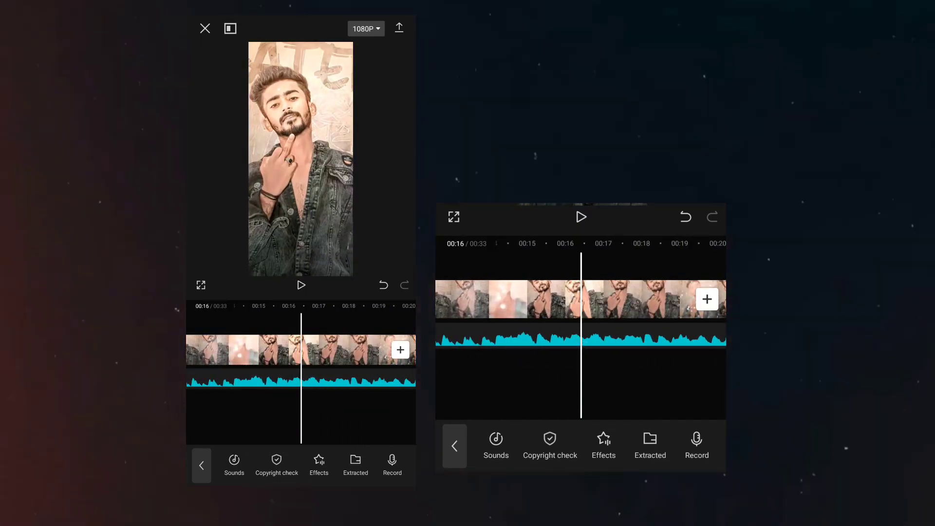
left_click(581, 217)
left_click_drag(645, 378, 545, 379)
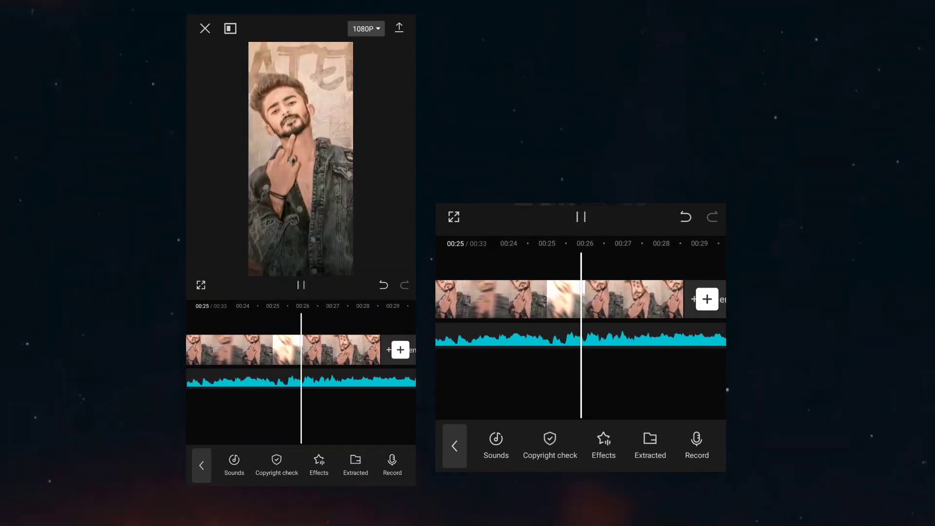
mouse_move(633, 366)
left_mouse_down()
mouse_move(573, 367)
mouse_move(670, 360)
mouse_move(601, 361)
left_mouse_up()
left_click(578, 217)
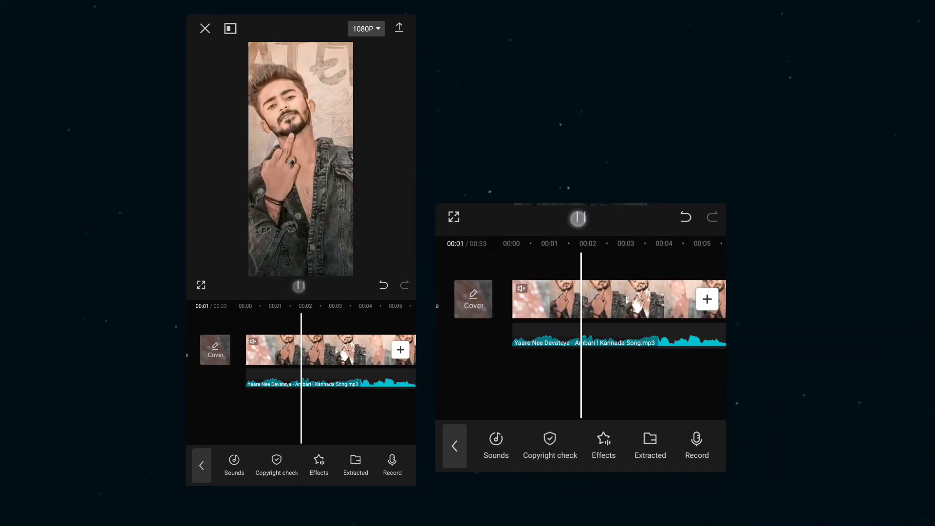
left_click(581, 217)
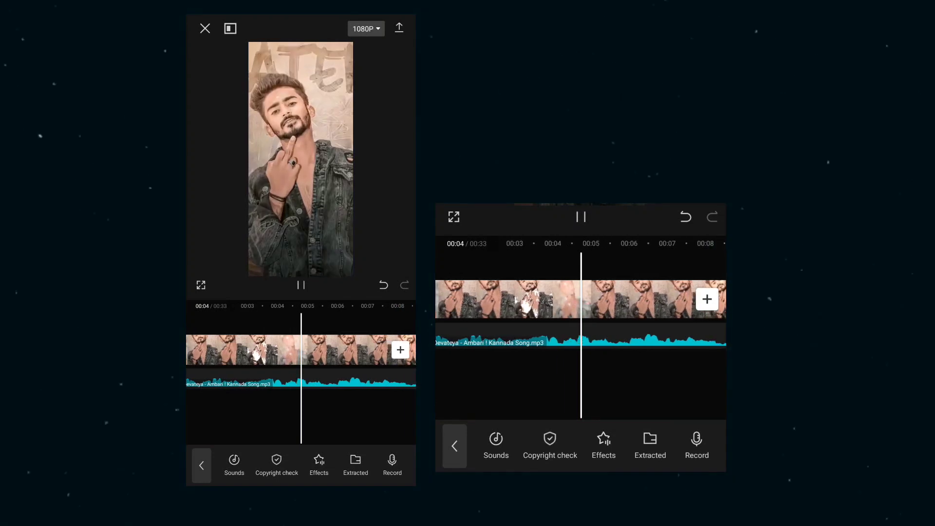
left_click(617, 384)
left_click(583, 216)
left_click(642, 380)
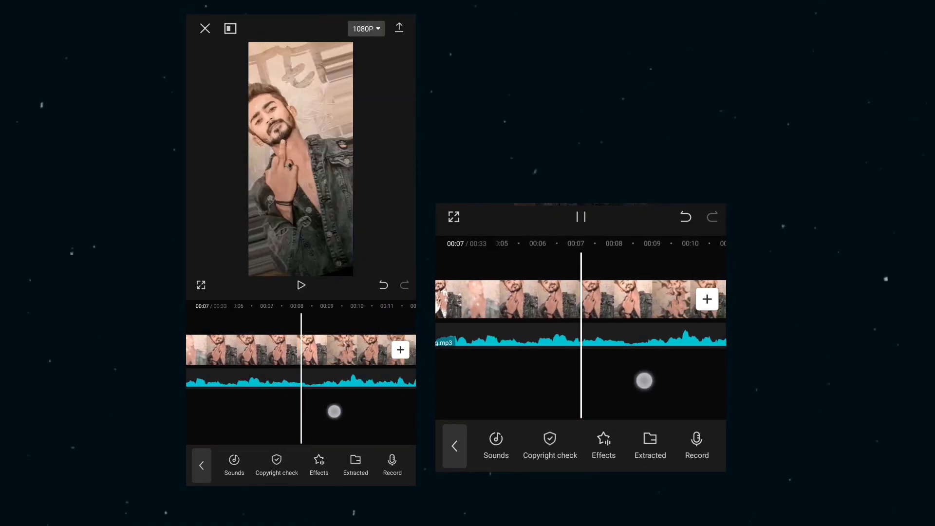
left_click(587, 214)
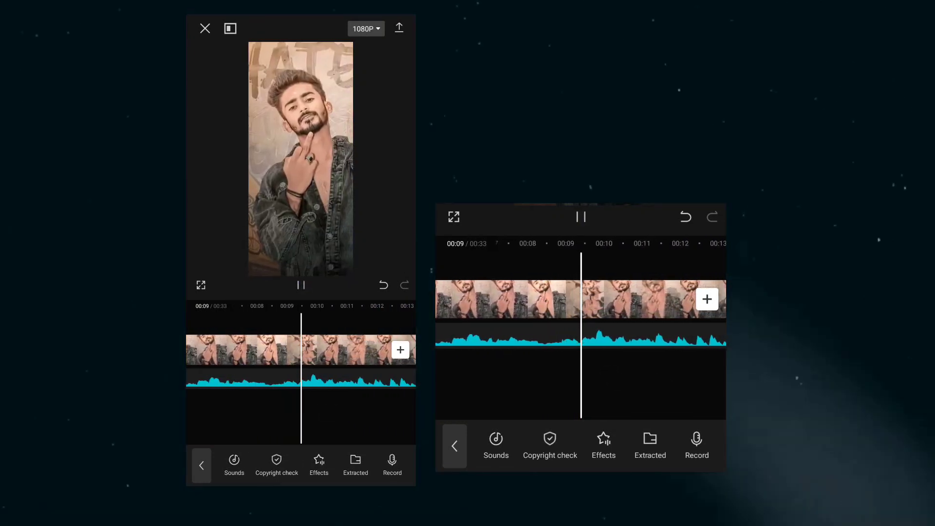
left_click(607, 372)
left_click_drag(607, 372, 596, 374)
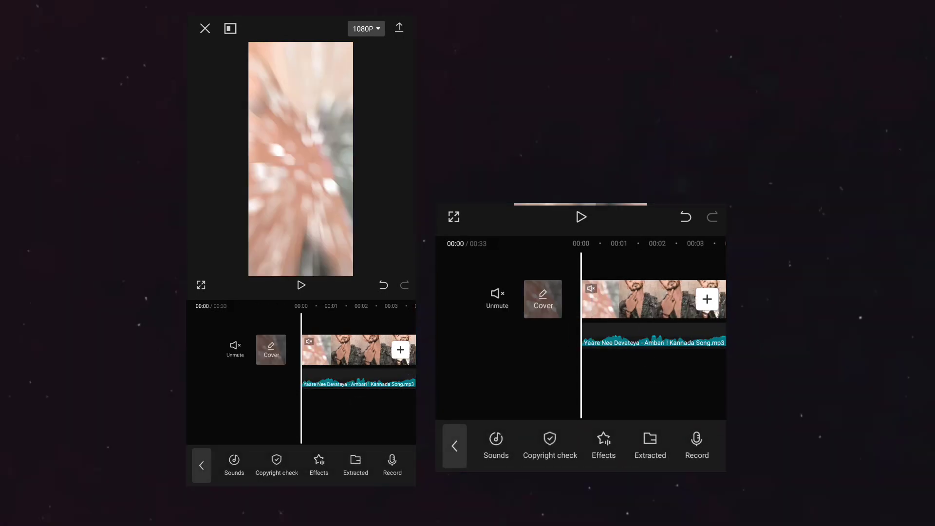
Apply the Mic Hog voice effect to the song, raising room size and setting strength 60
left_click(627, 332)
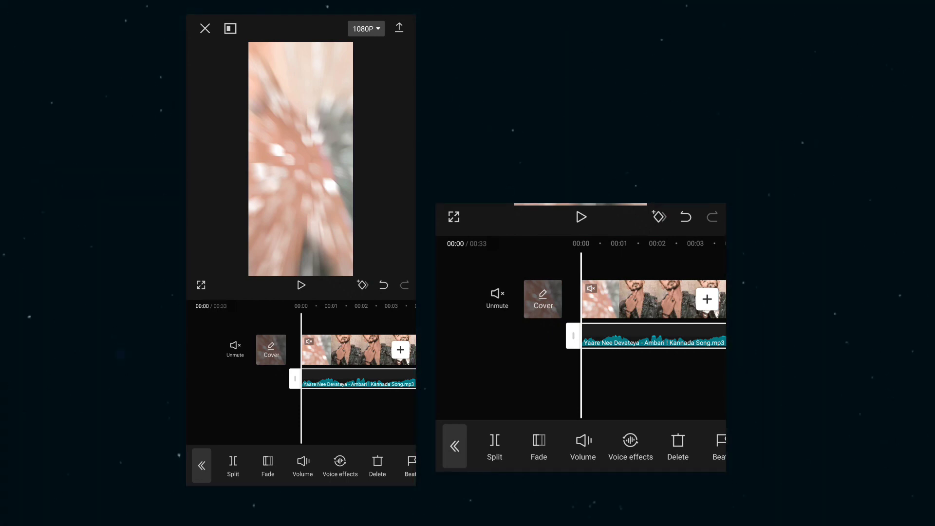
left_click(630, 448)
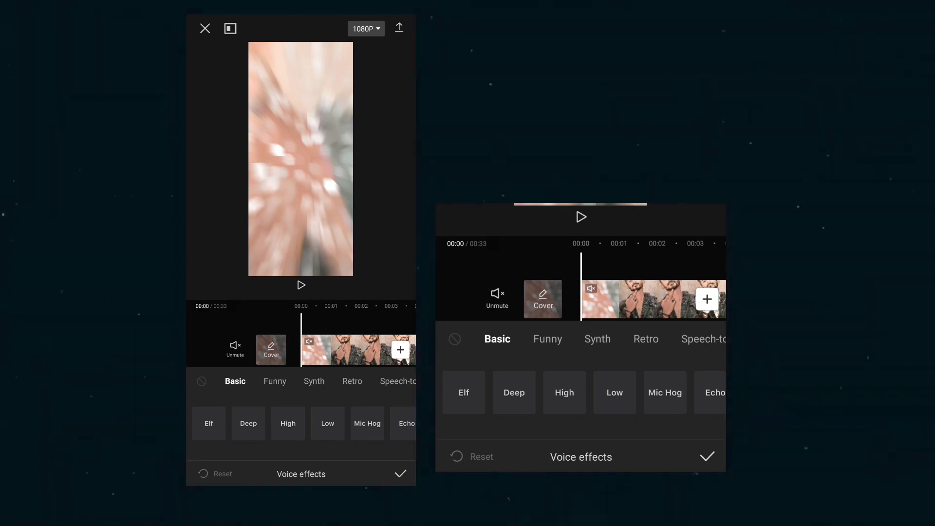
left_click(373, 422)
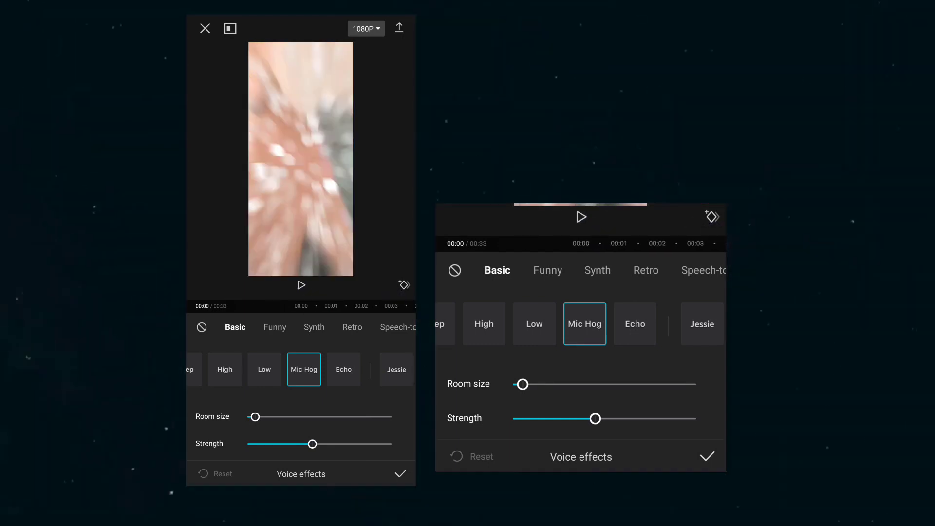
left_click_drag(523, 384, 545, 394)
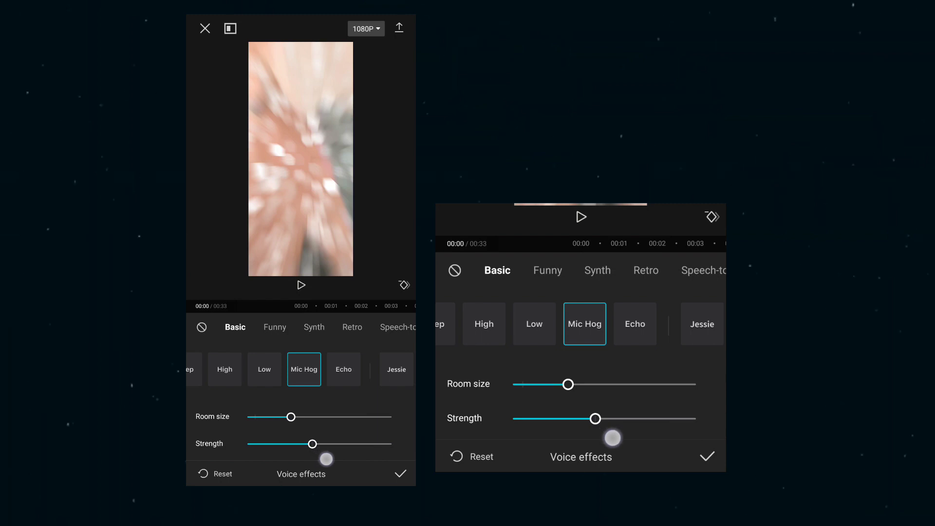
left_click_drag(621, 428, 622, 454)
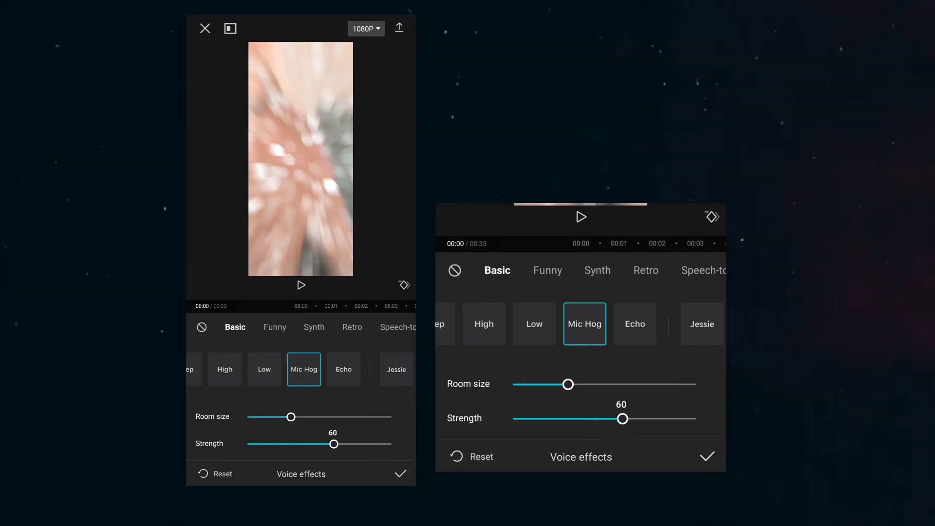
left_click(707, 457)
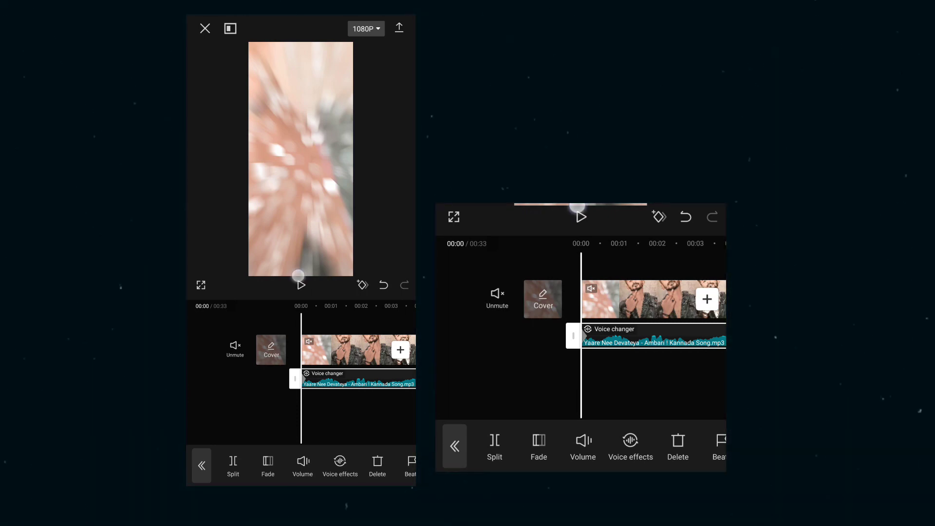
Play back the edited video and skim forward to about 00:11
left_click(578, 209)
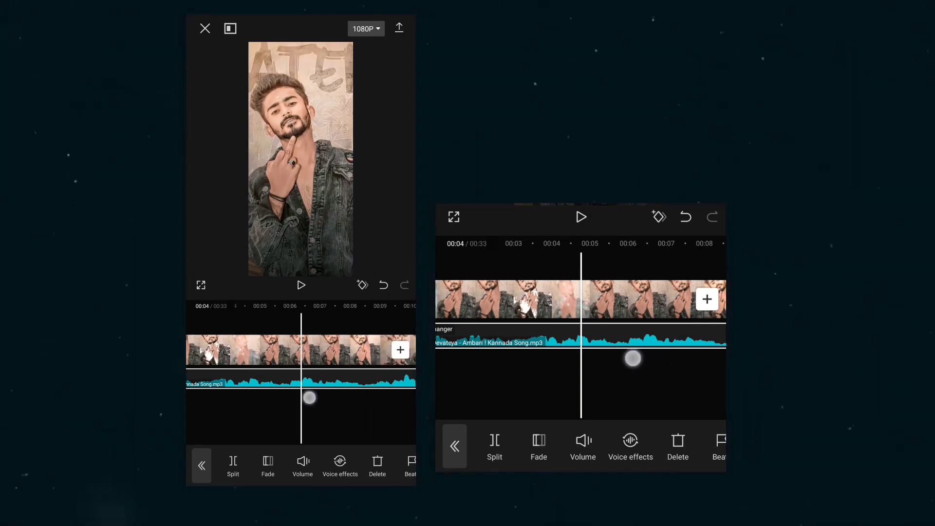
left_click_drag(632, 357, 519, 379)
scroll(581, 317, "left", 1)
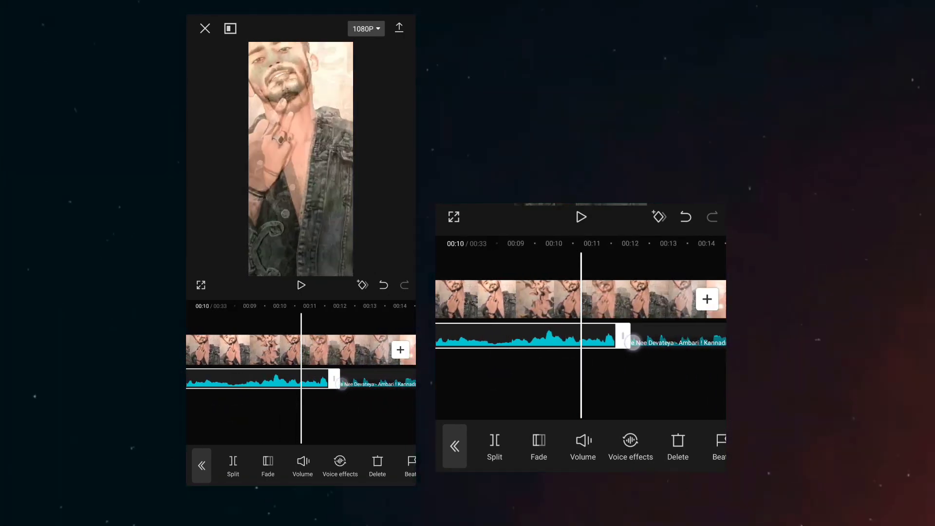